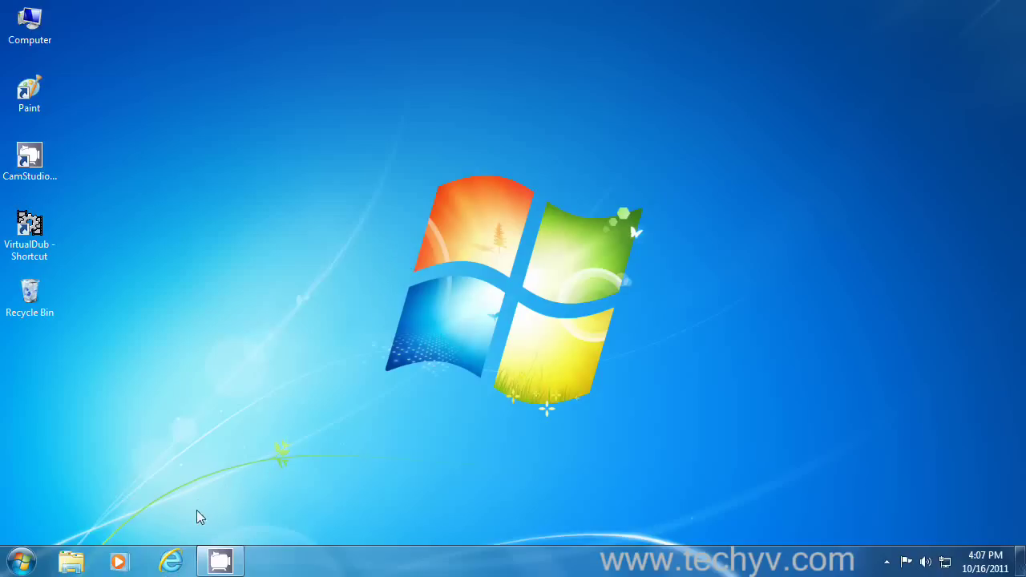
left_click(171, 561)
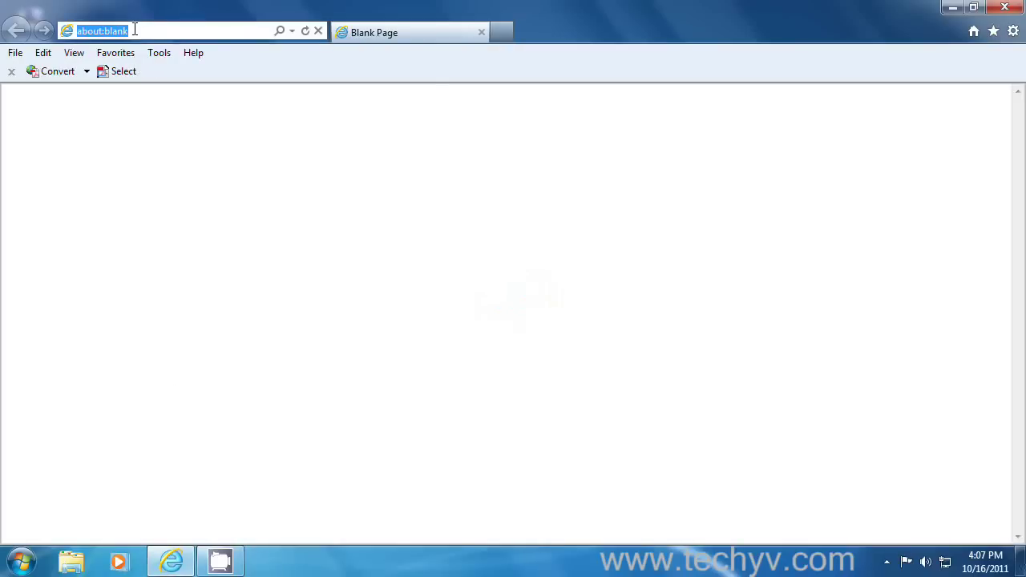
type("www.googl")
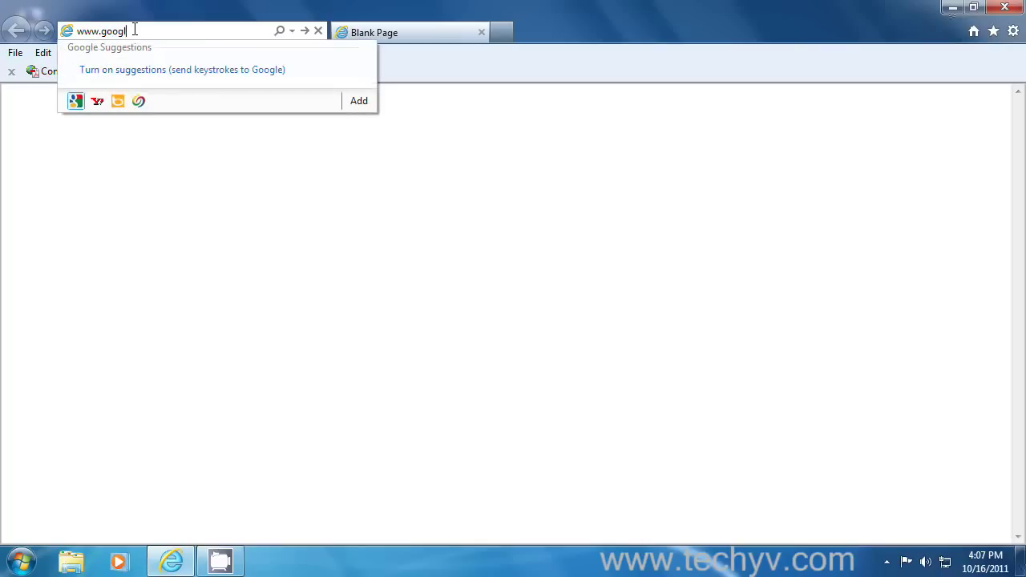
type("e.com")
key("Return")
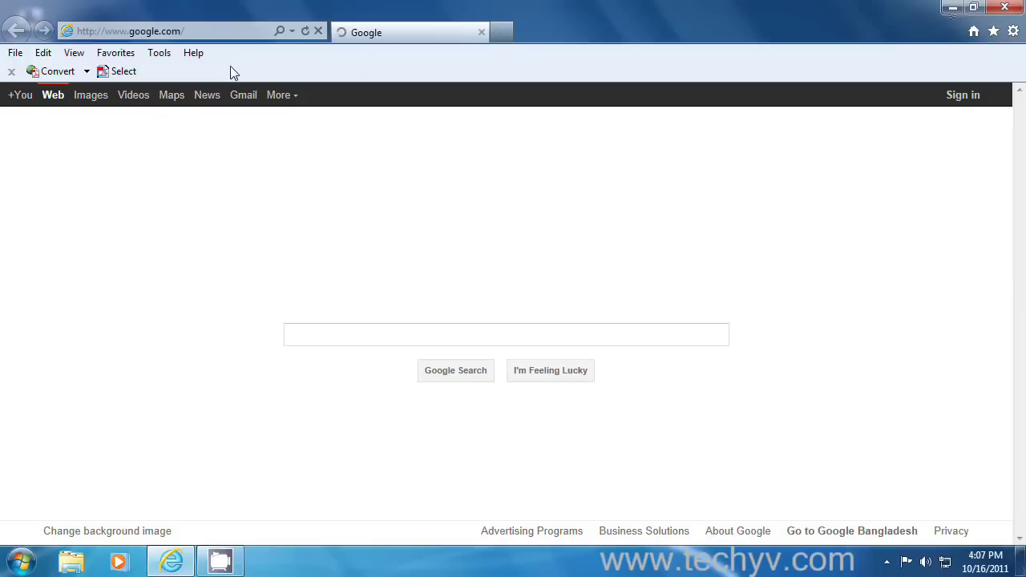
left_click(362, 337)
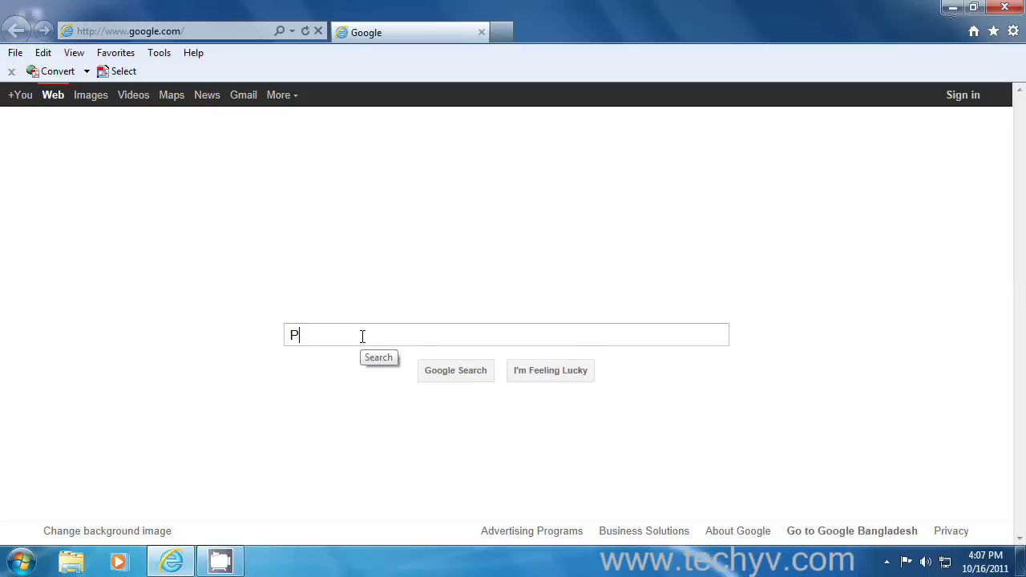
type("P")
key("BackSpace")
type("Cu")
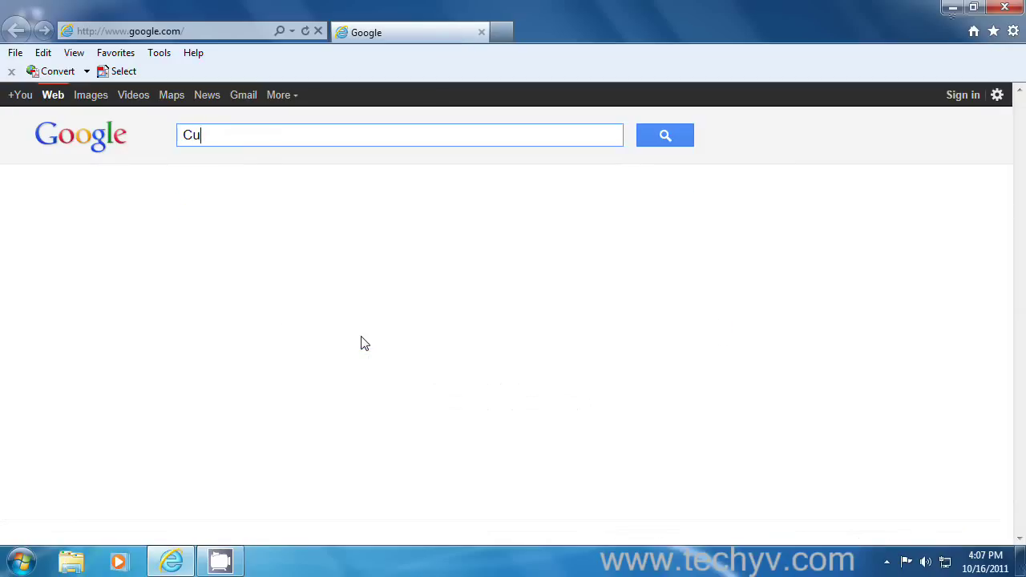
type("berlink power")
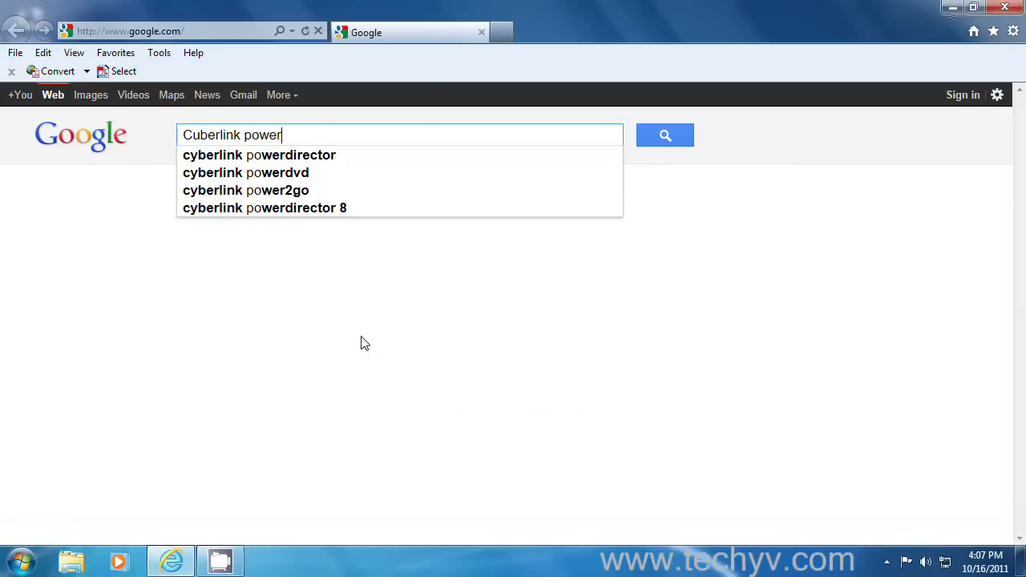
key("Down")
key("Return")
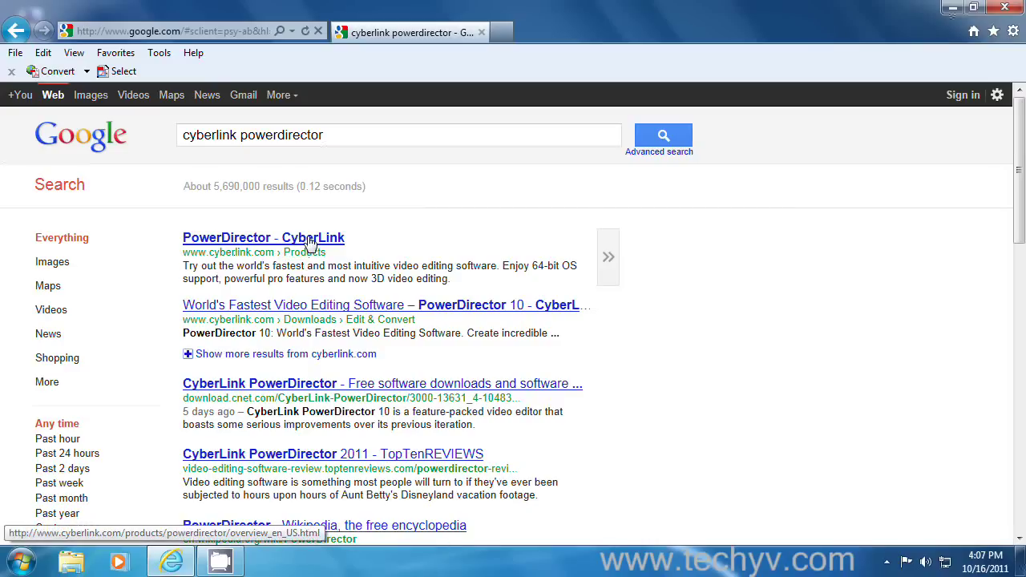
- Open the 'PowerDirector - CyberLink' result and look over the Ultra and Deluxe edition options
left_click(312, 242)
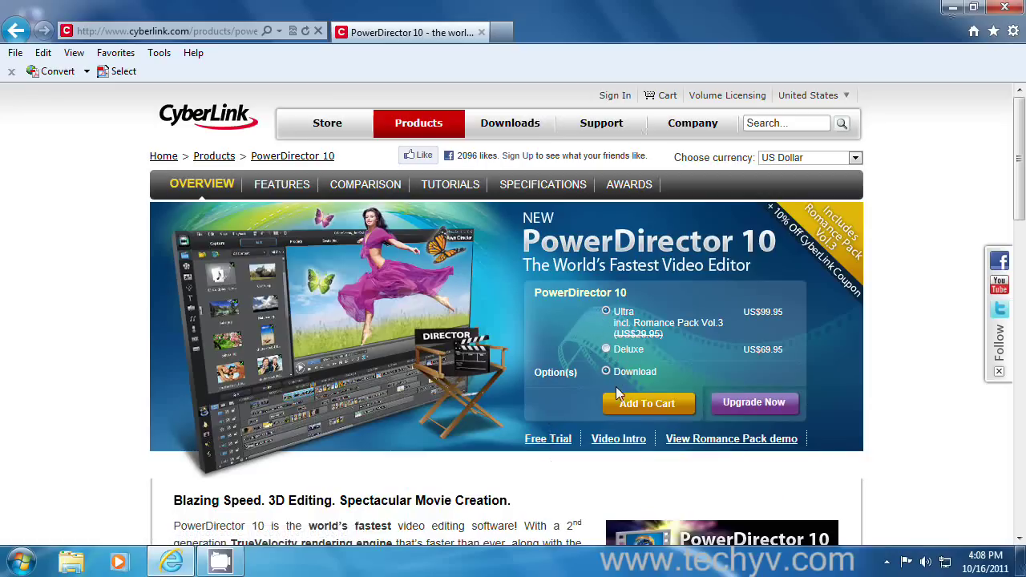
left_click(606, 311)
left_click_drag(647, 315, 612, 312)
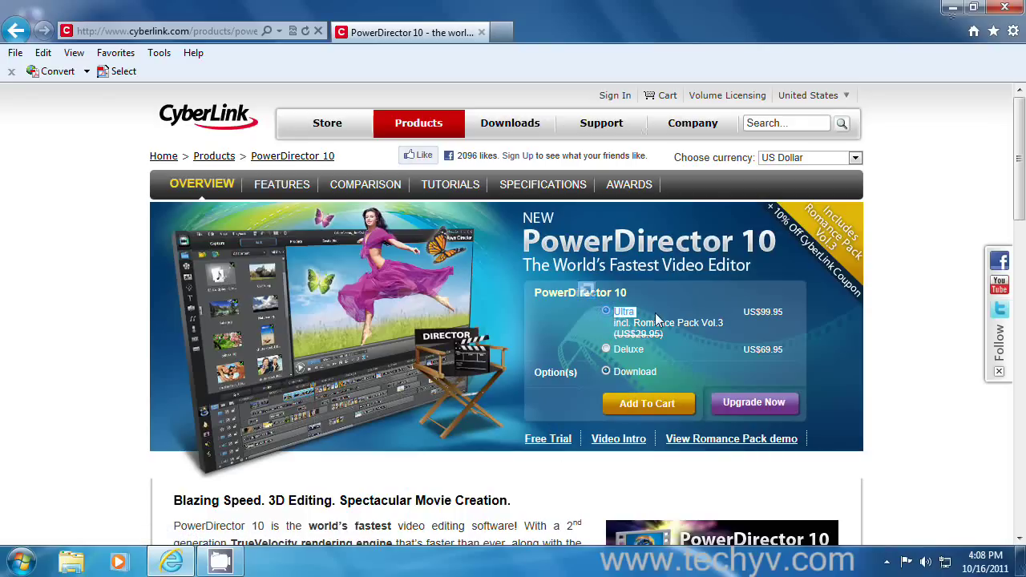
left_click_drag(648, 351, 614, 350)
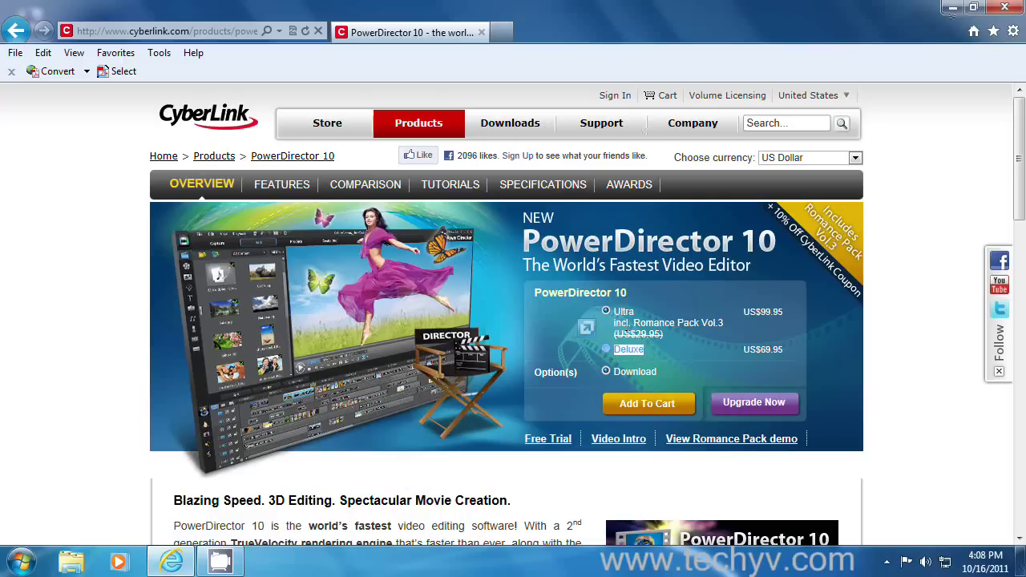
left_click_drag(643, 313, 614, 312)
left_click(605, 337)
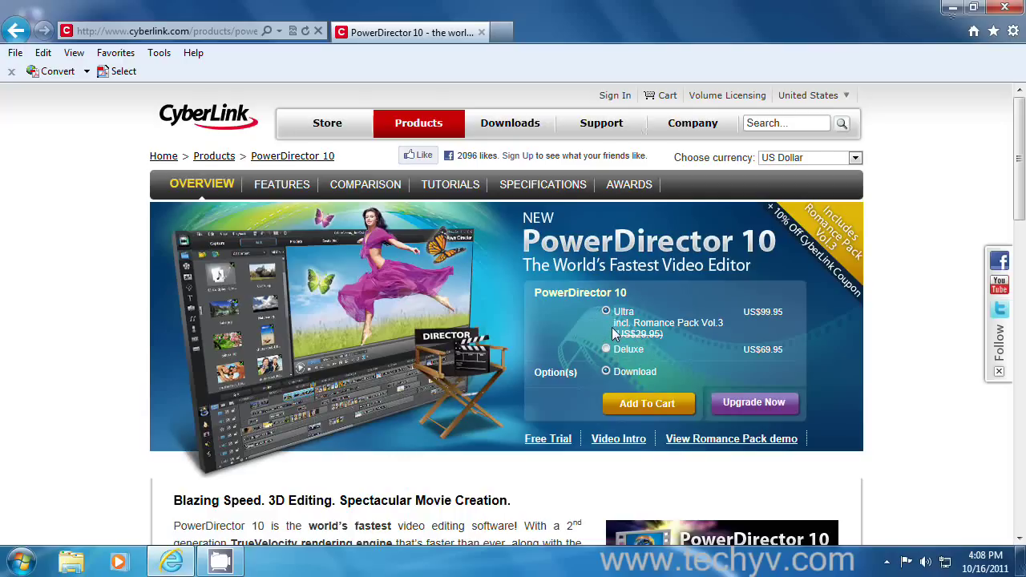
- On the Free Trial form, enter a name and e-mail address and submit it to download
left_click(559, 446)
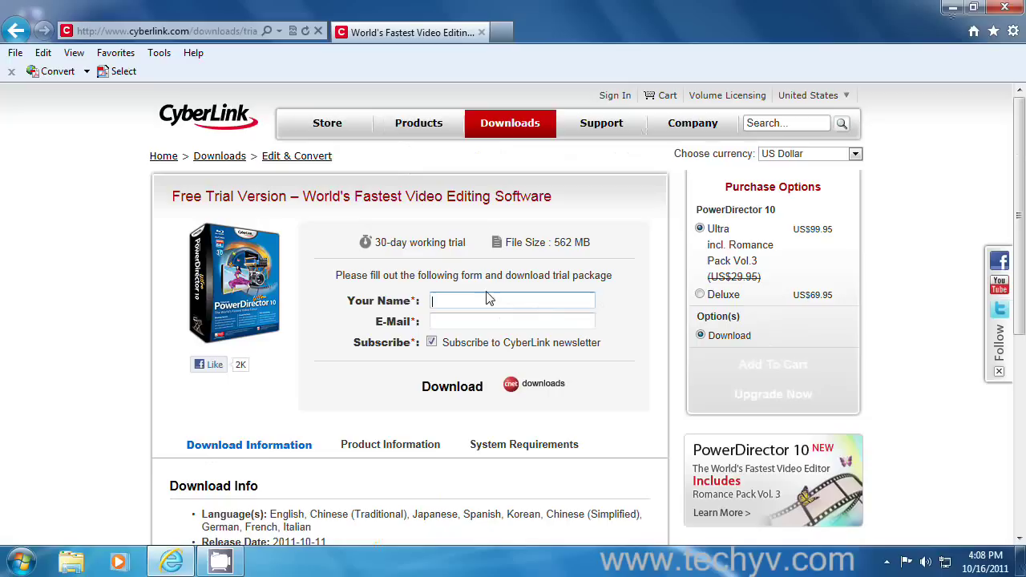
left_click(489, 299)
type("Frank")
left_click(471, 318)
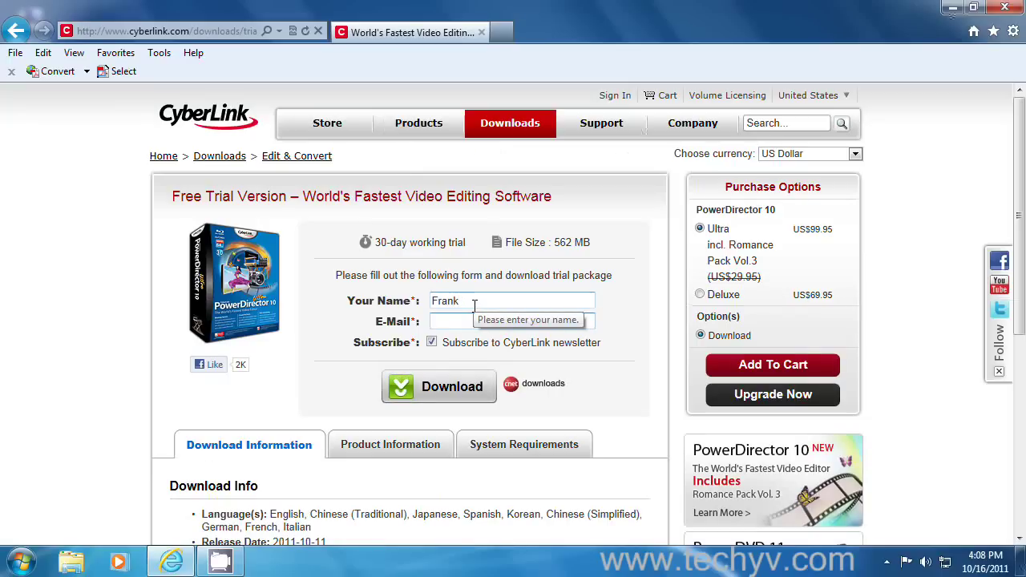
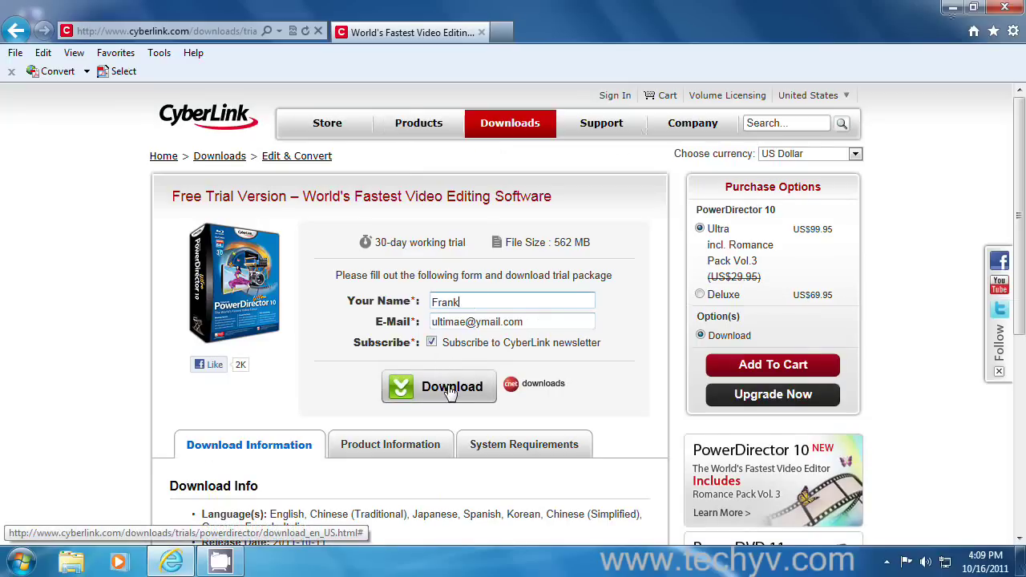
left_click(449, 373)
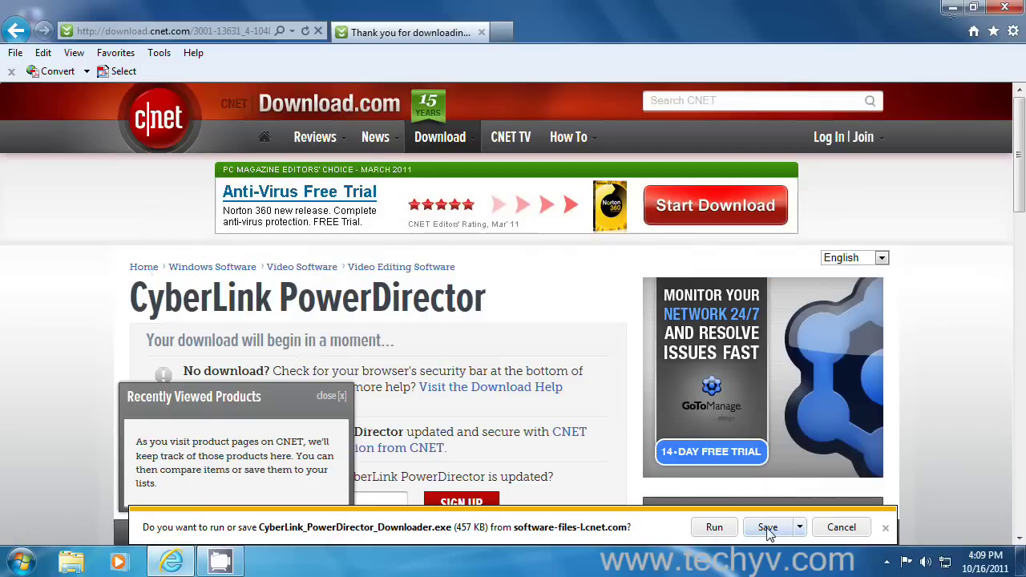
- Save CyberLink_PowerDirector_Downloader.exe to the Desktop
left_click(799, 529)
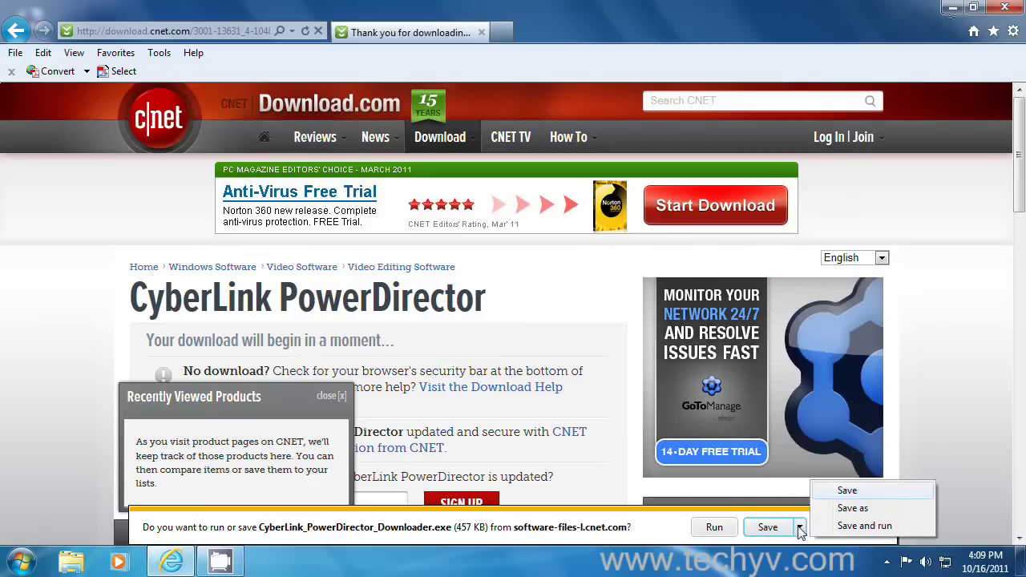
left_click(850, 508)
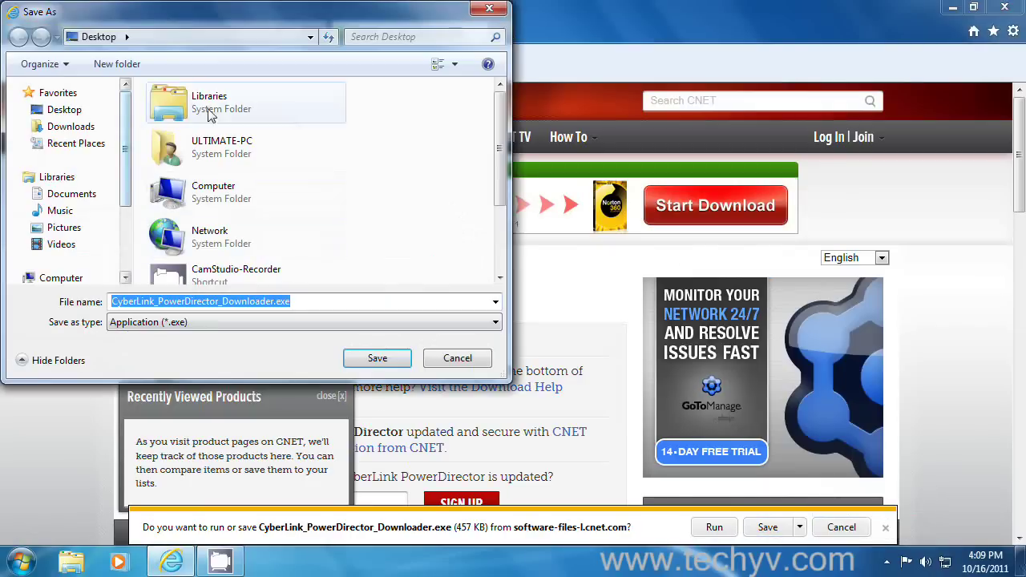
left_click(64, 110)
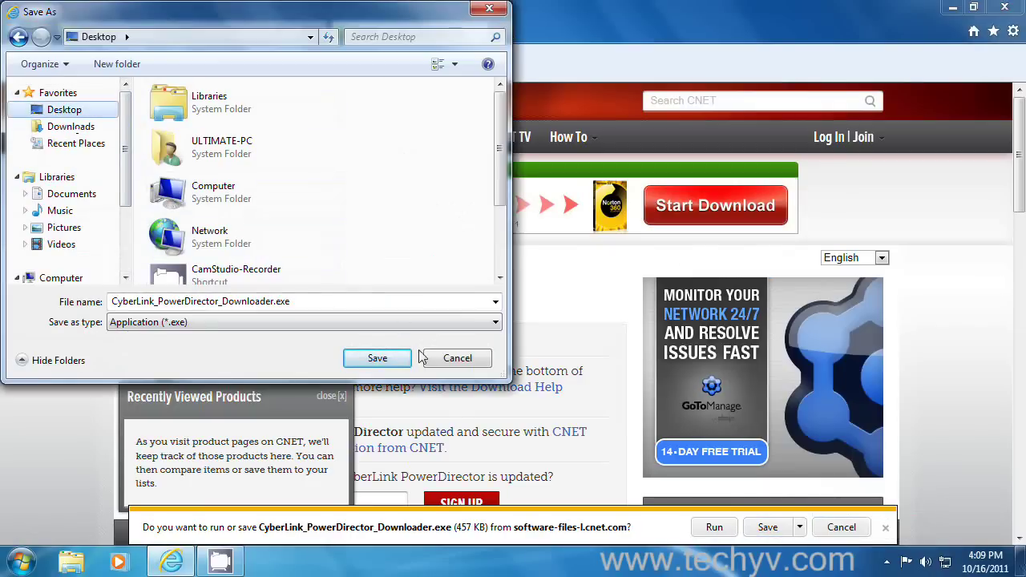
left_click(376, 358)
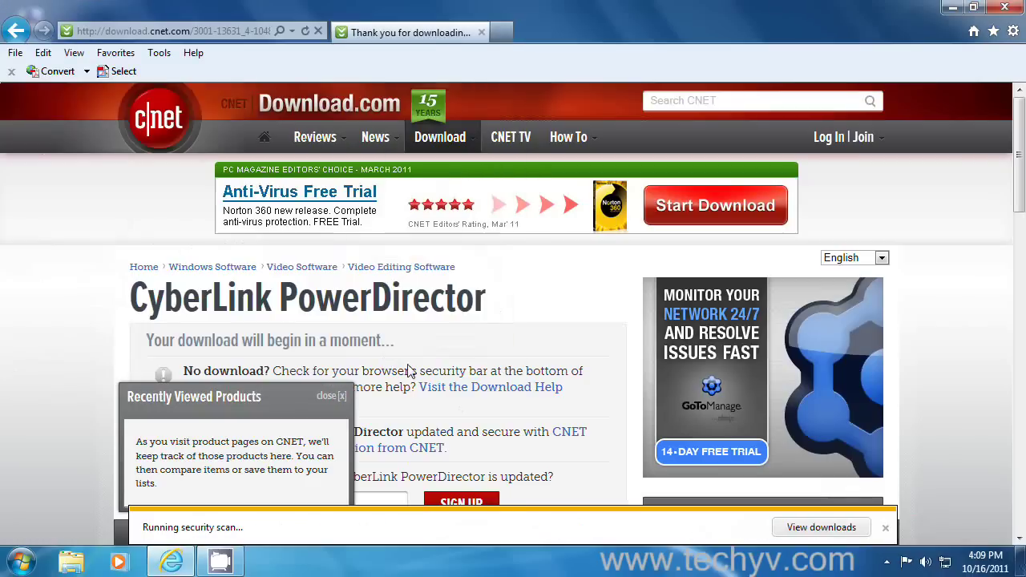
- Run the downloader from View Downloads, install the finished PowerDirector 10 download, and confirm installing now
left_click(802, 531)
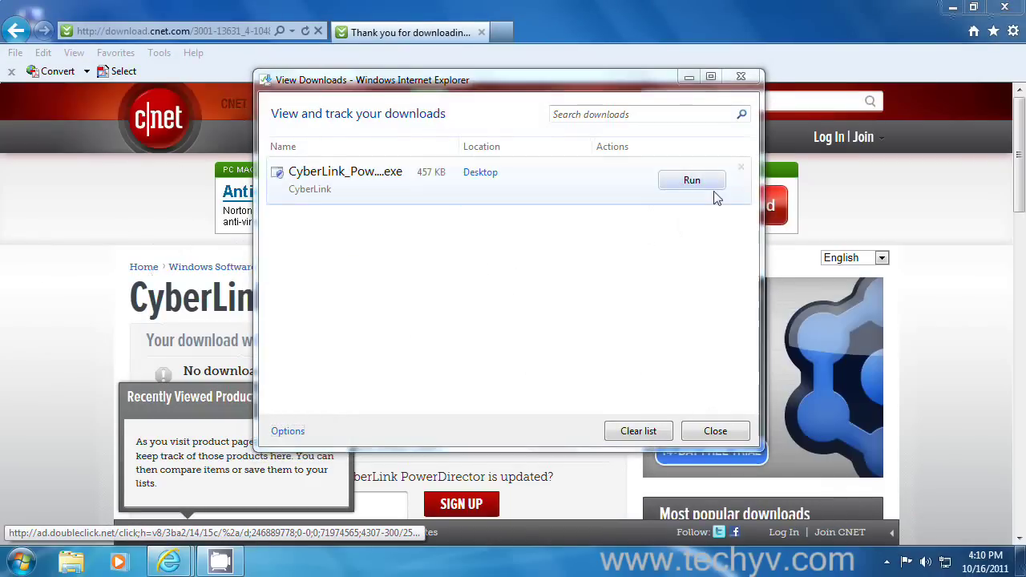
left_click(708, 184)
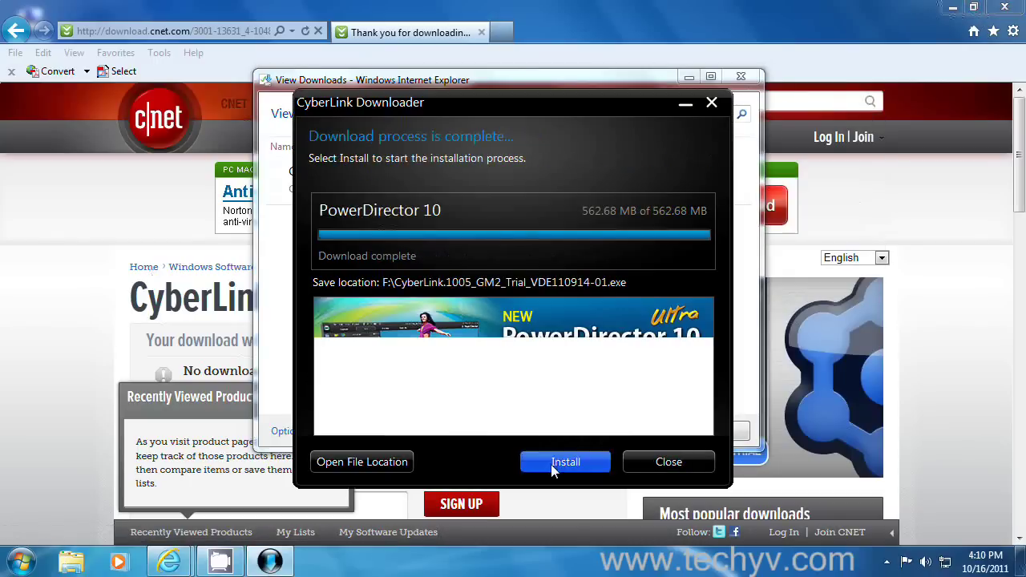
left_click(550, 465)
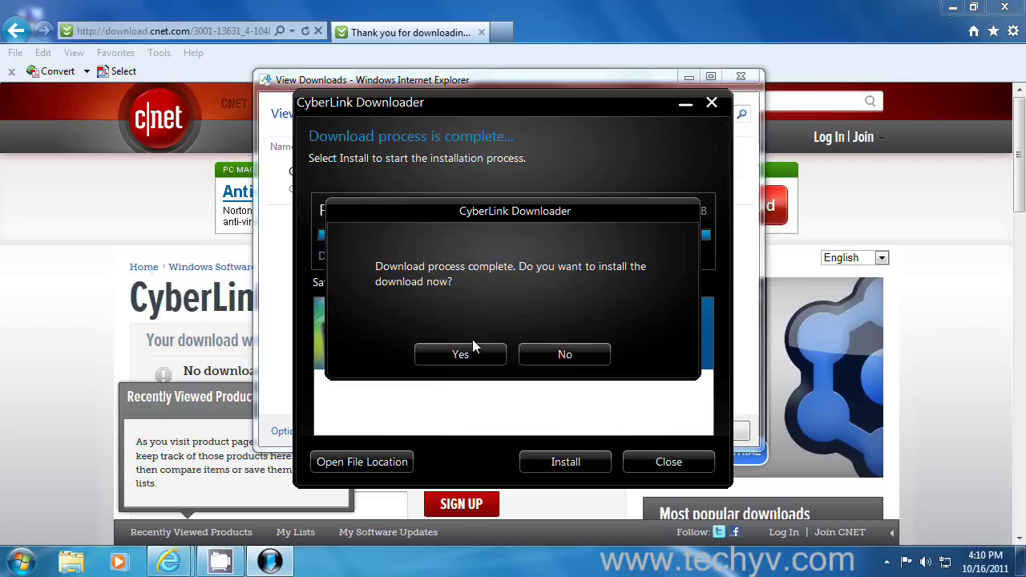
left_click(472, 354)
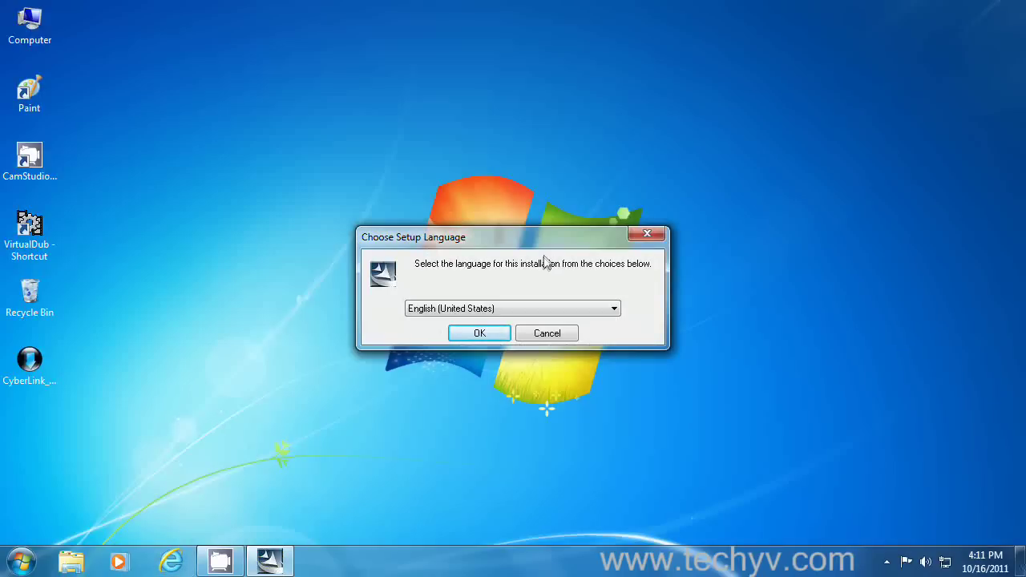
- Keep English (United States), then pass the welcome, licence agreement and customer information pages
left_click(615, 310)
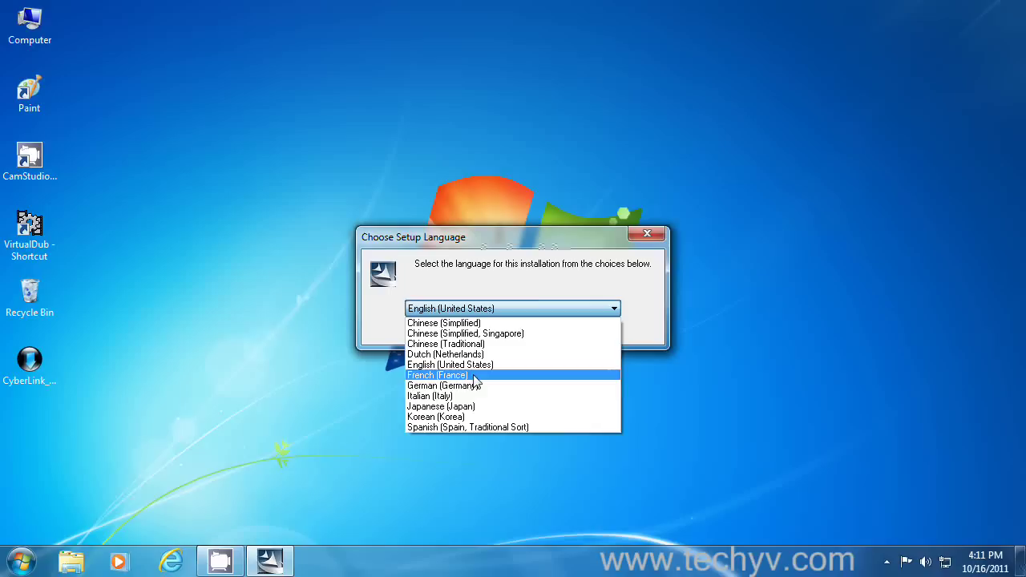
left_click(559, 279)
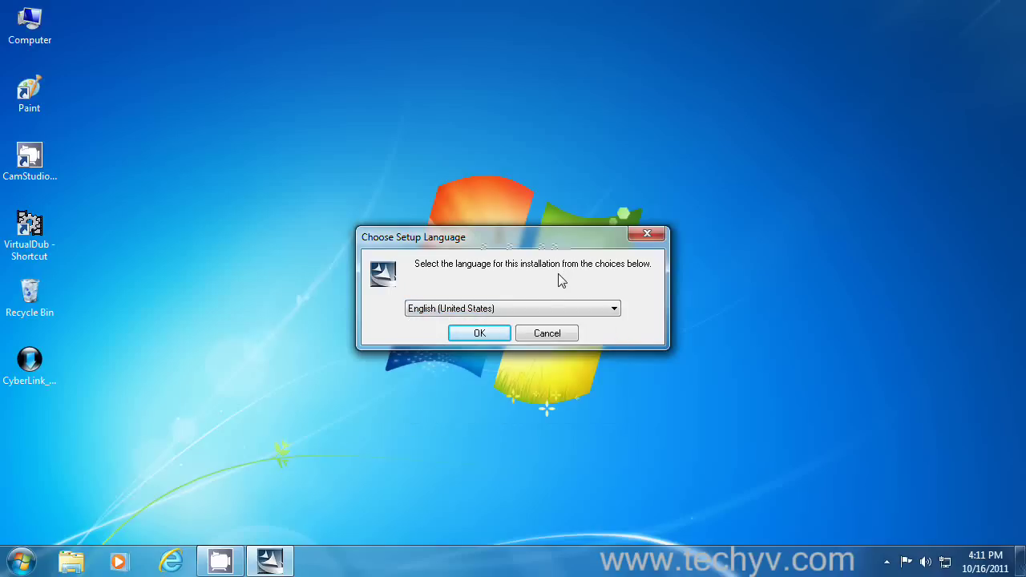
left_click(482, 335)
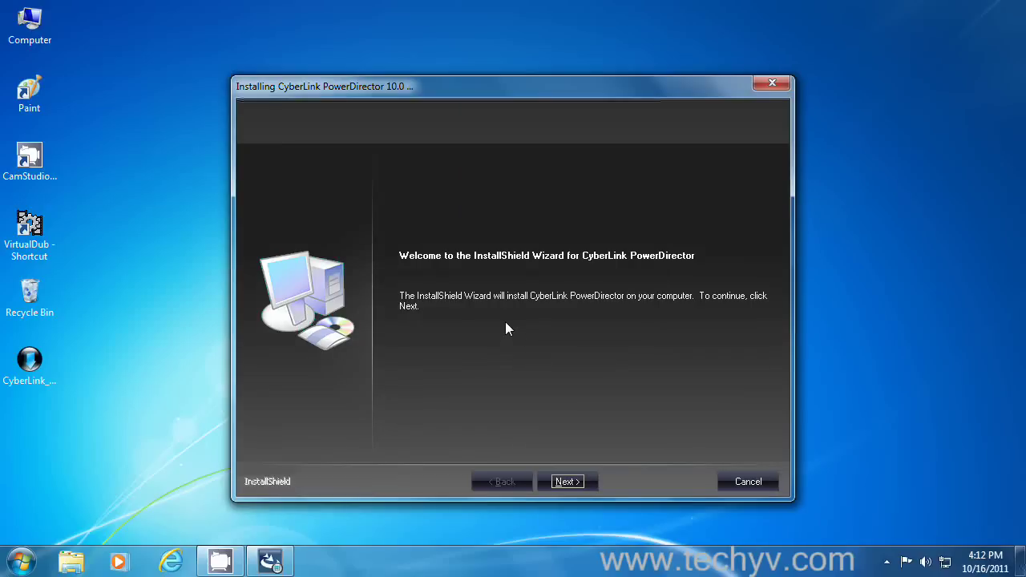
left_click(566, 481)
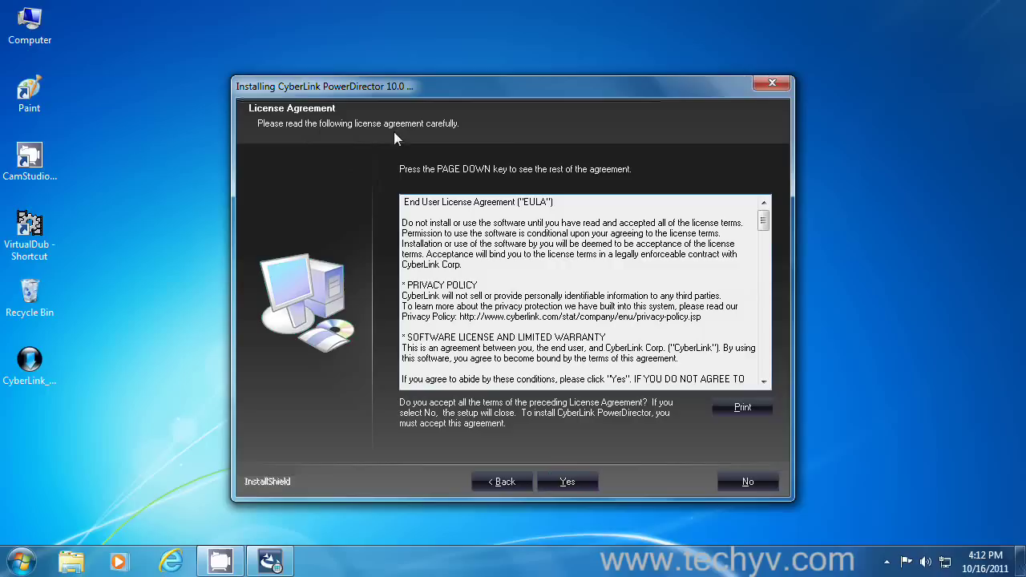
left_click(578, 479)
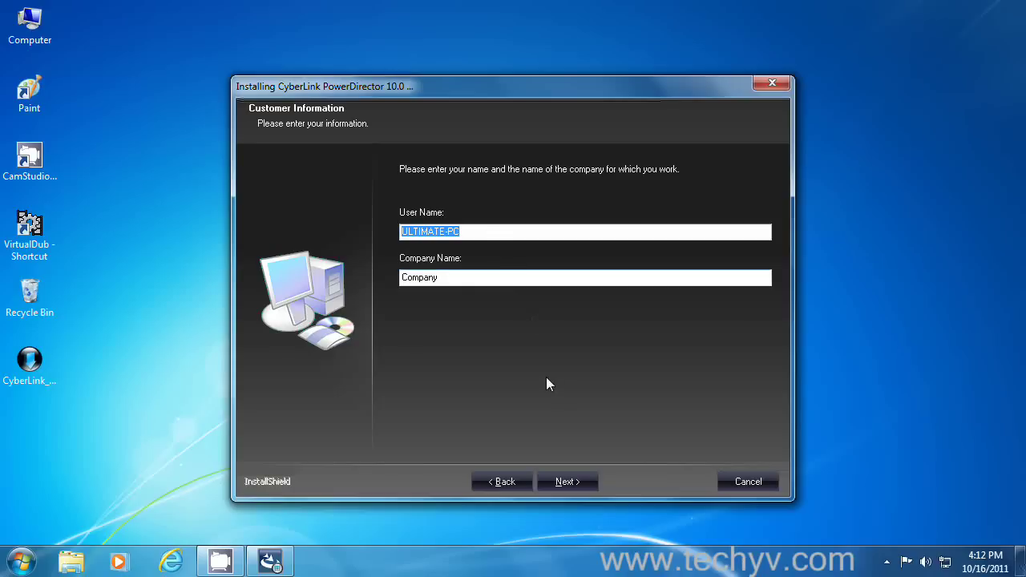
left_click(576, 483)
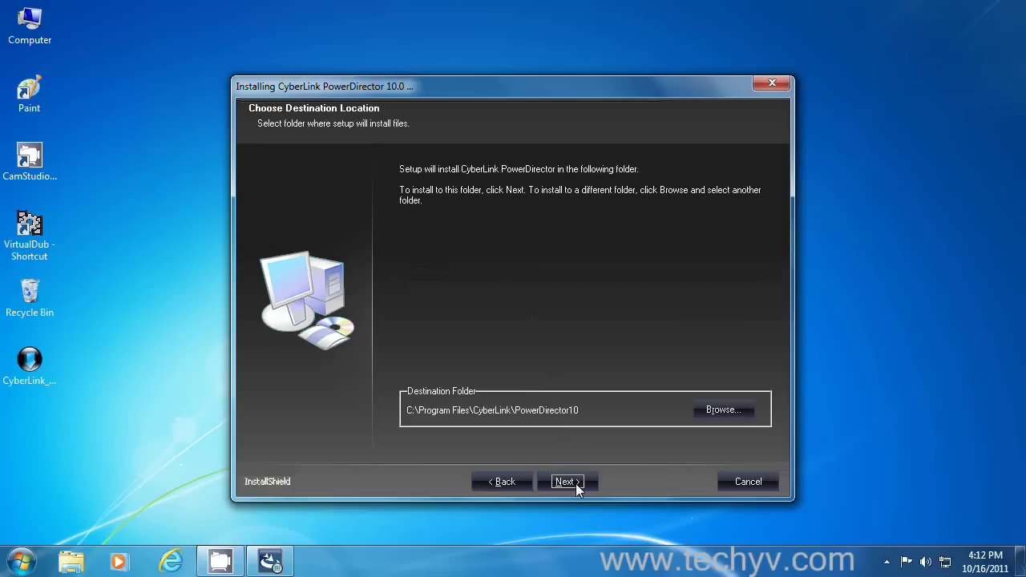
- Keep the default C:\Program Files\CyberLink\PowerDirector10 install folder and default program folder
left_click(719, 410)
left_click_drag(622, 296, 620, 286)
left_click(619, 405)
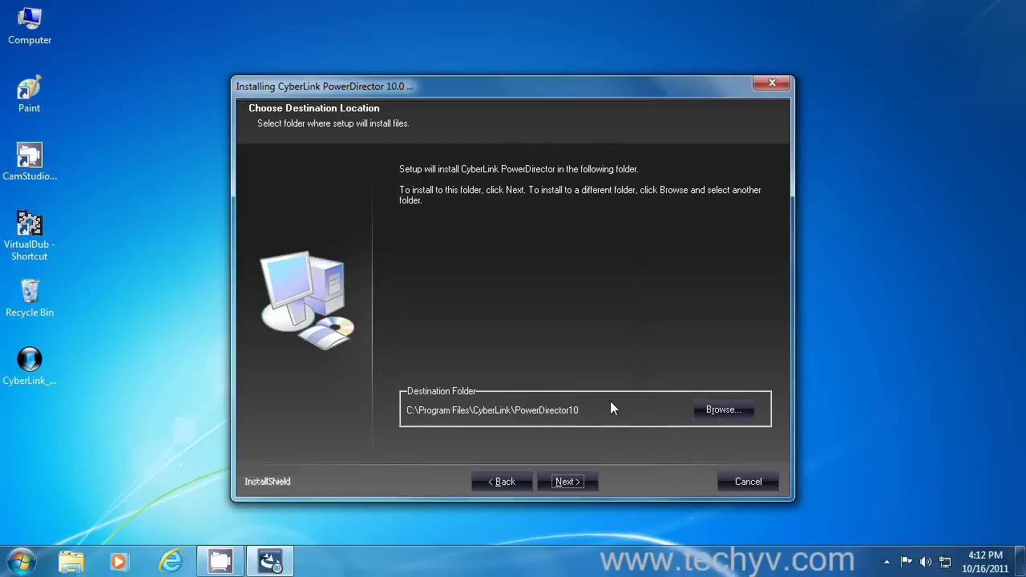
left_click(569, 482)
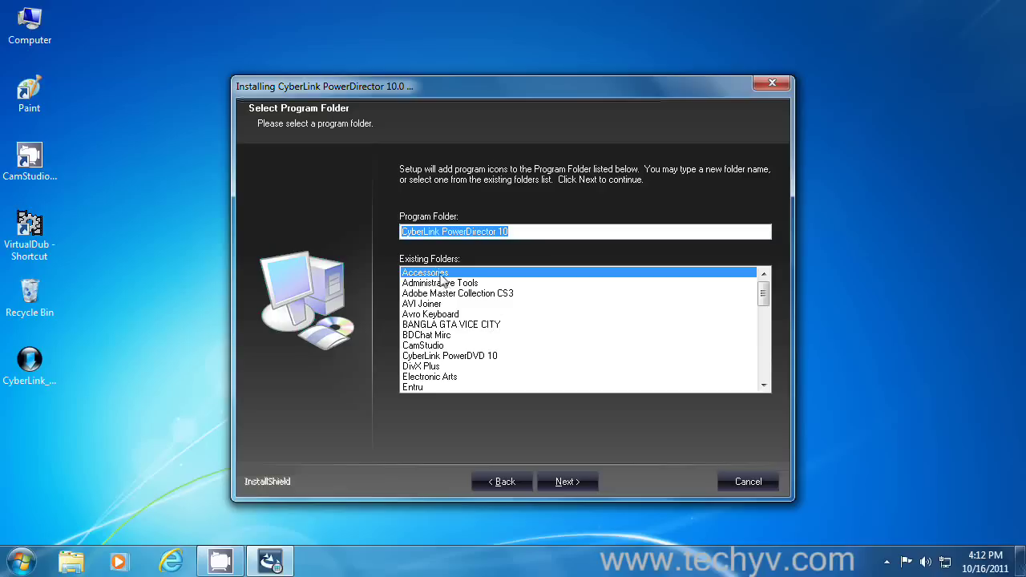
left_click(566, 481)
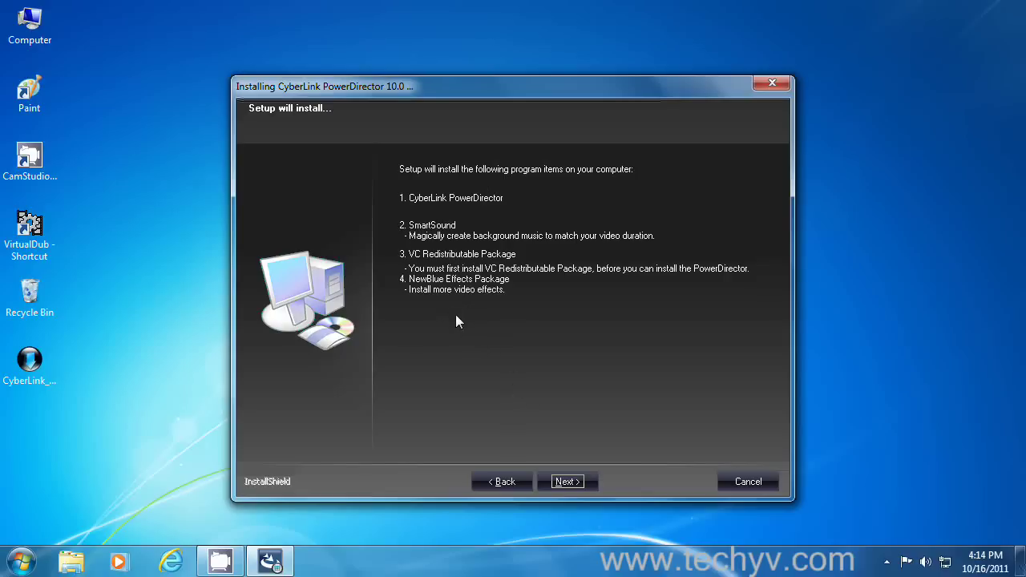
- Start copying files, agree to also install SmartSound, and finish the wizard
left_click(567, 482)
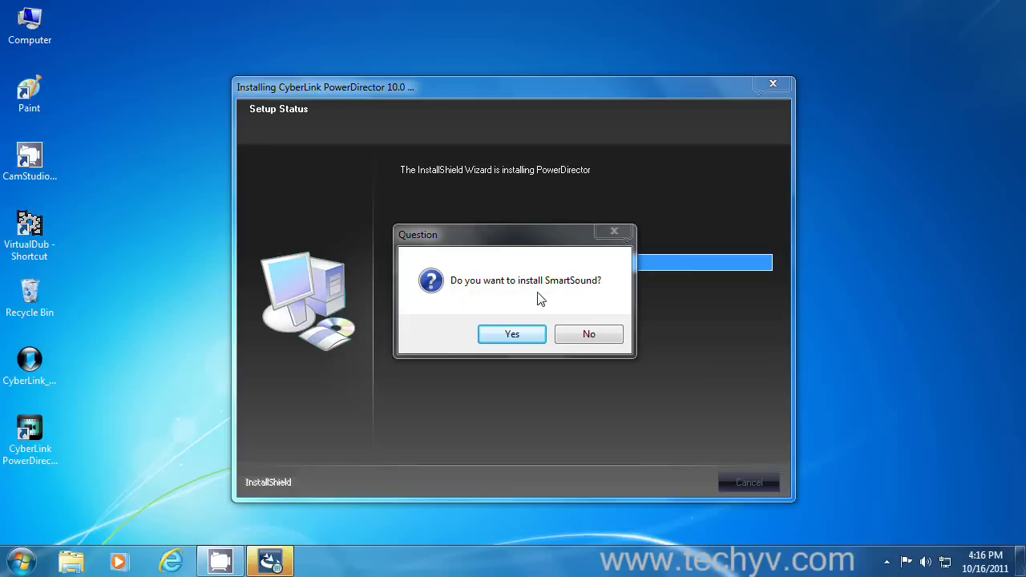
left_click(512, 334)
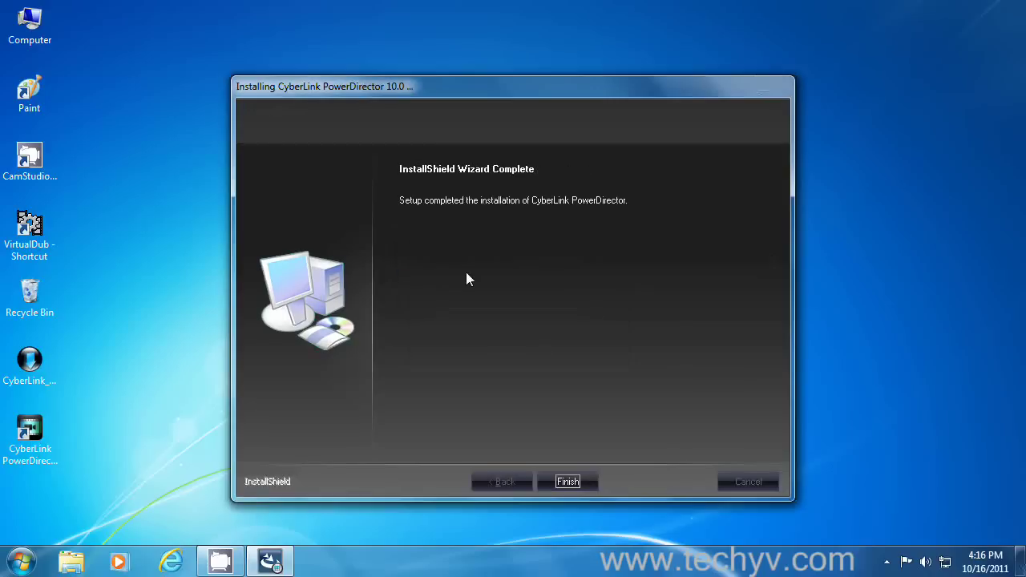
left_click(572, 483)
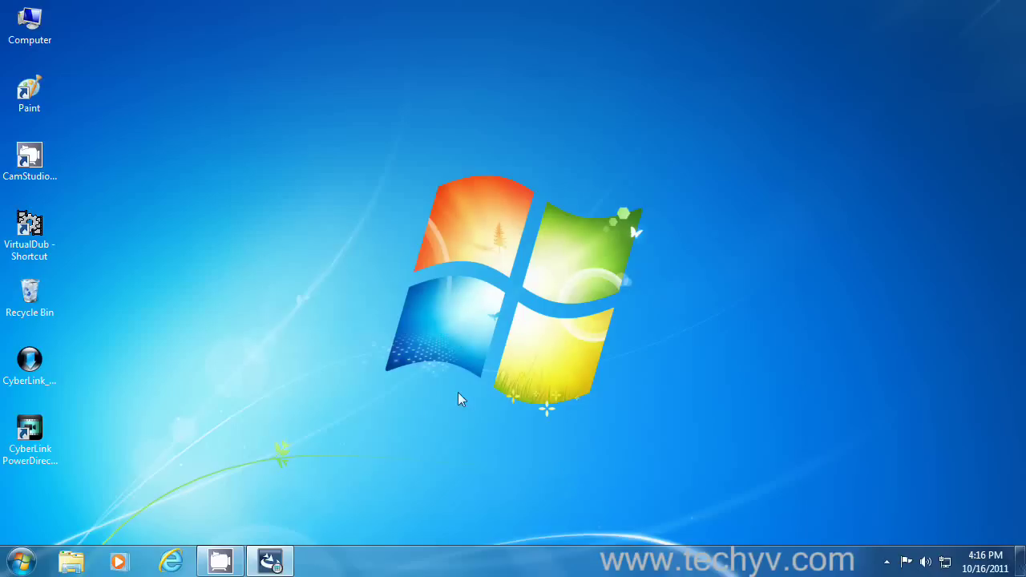
- Launch PowerDirector from its desktop shortcut, choose Full Feature Editor and start the 30-day trial
double_click(50, 439)
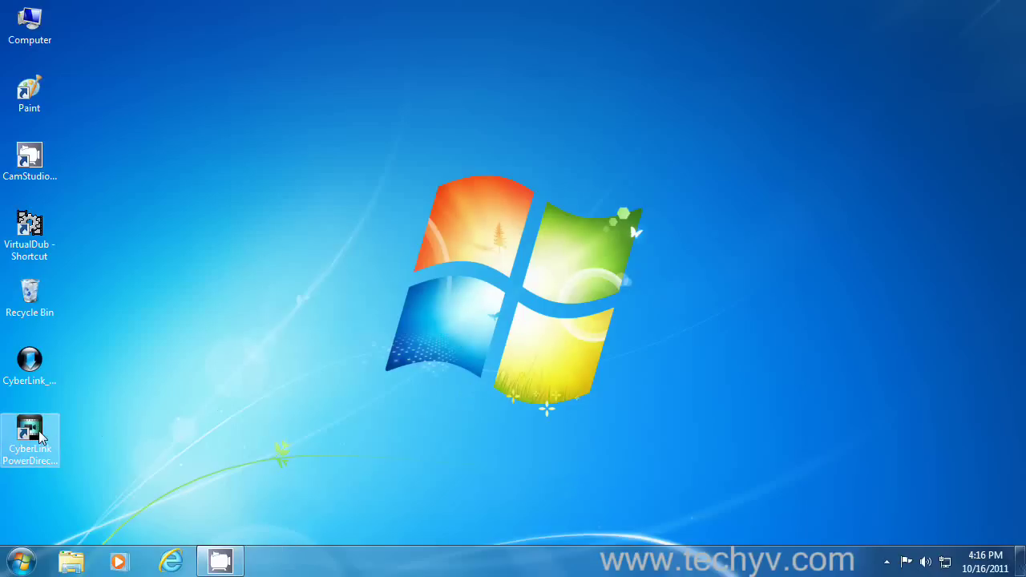
double_click(40, 437)
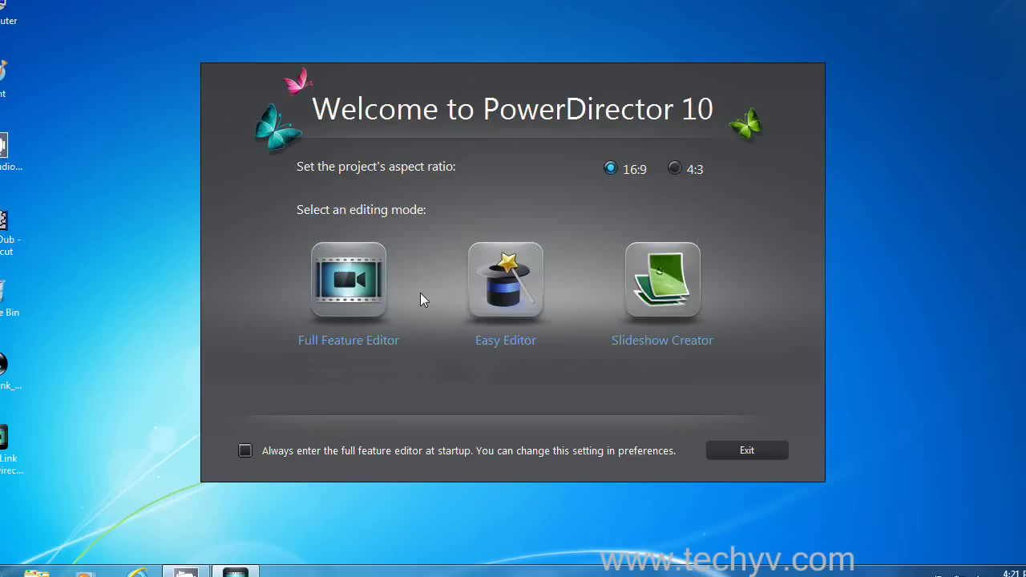
left_click(357, 278)
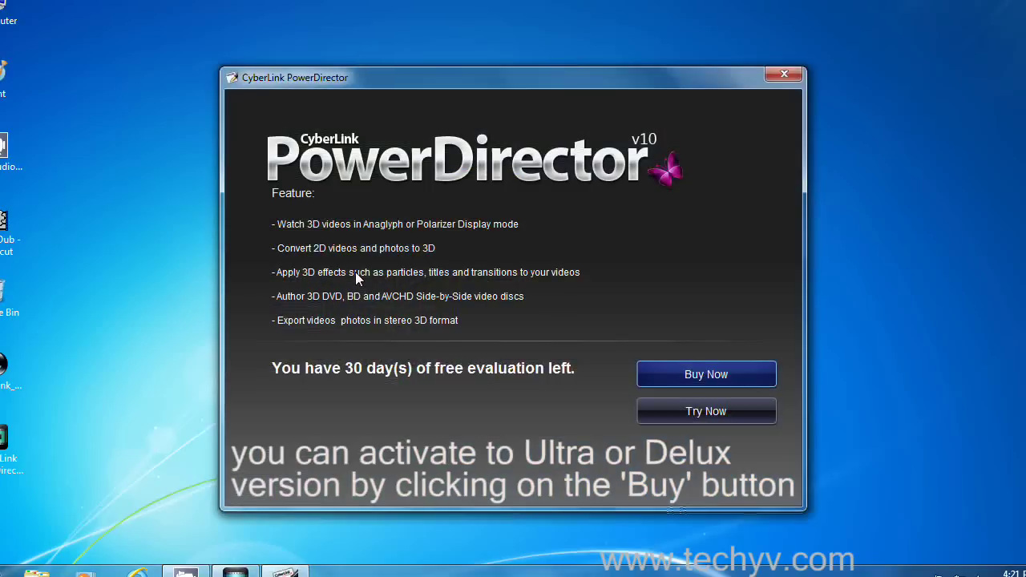
left_click(705, 411)
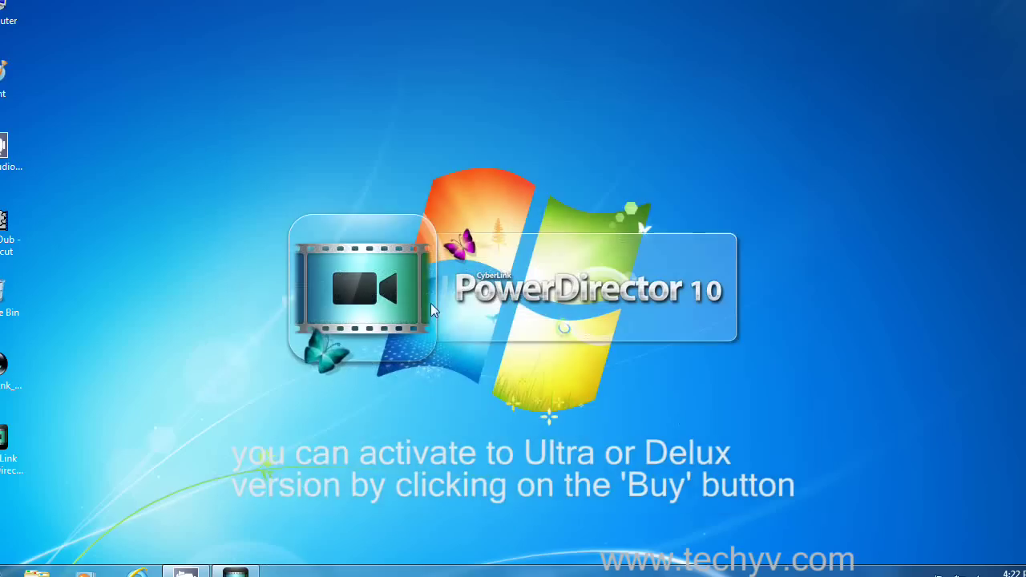